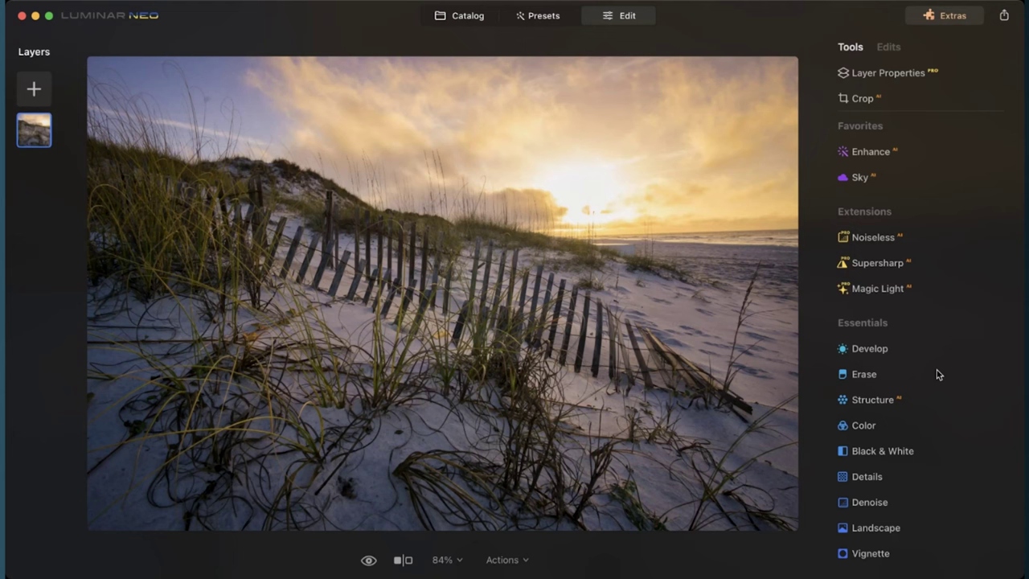
Step: Set the Enhance AI Accent slider to about 12 to slightly brighten the dune photo
left_click(876, 151)
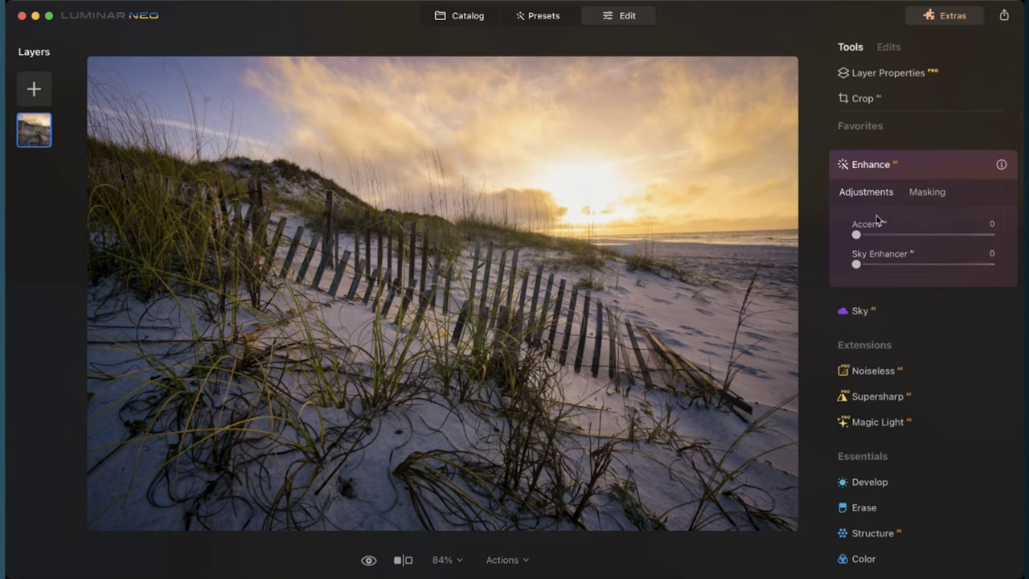
mouse_move(855, 233)
left_mouse_down()
mouse_move(925, 234)
mouse_move(857, 235)
mouse_move(891, 237)
mouse_move(864, 237)
mouse_move(879, 238)
mouse_move(872, 241)
left_mouse_up()
scroll(891, 279, "down", 6)
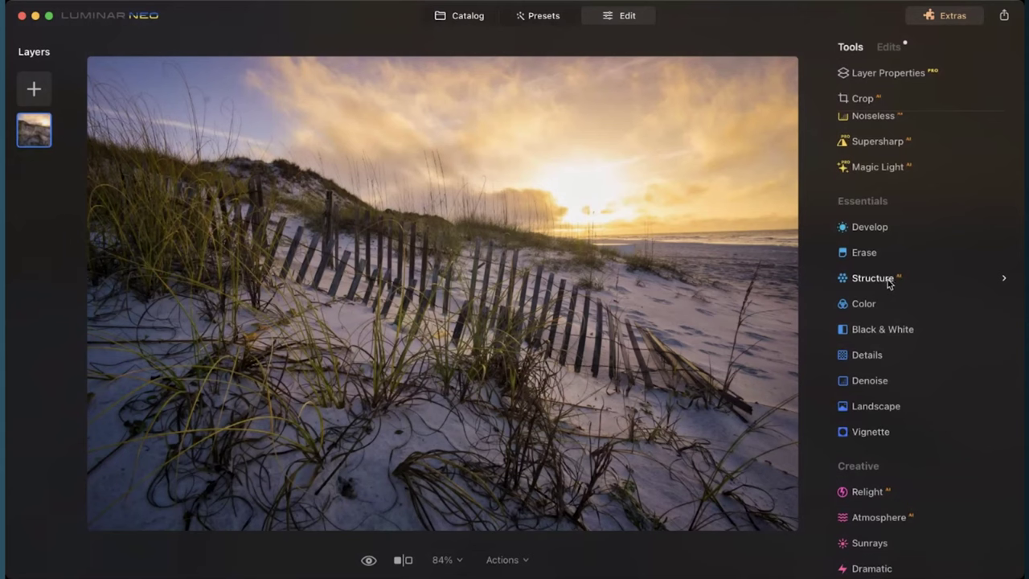
scroll(888, 279, "down", 1)
Step: Expand Structure AI and set its Amount to a subtle 3
left_click(878, 261)
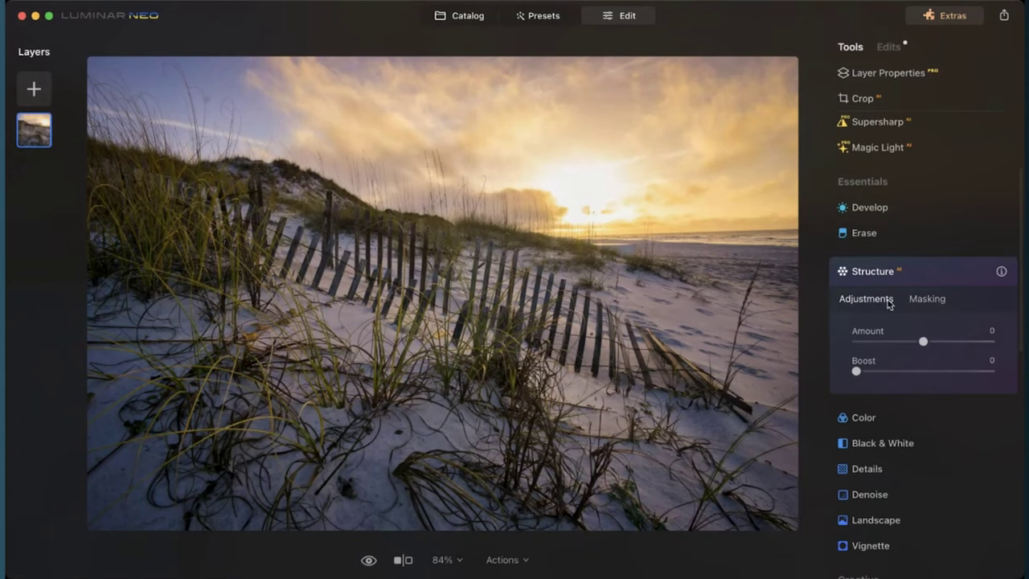
mouse_move(925, 343)
left_mouse_down()
mouse_move(939, 344)
mouse_move(928, 346)
left_mouse_up()
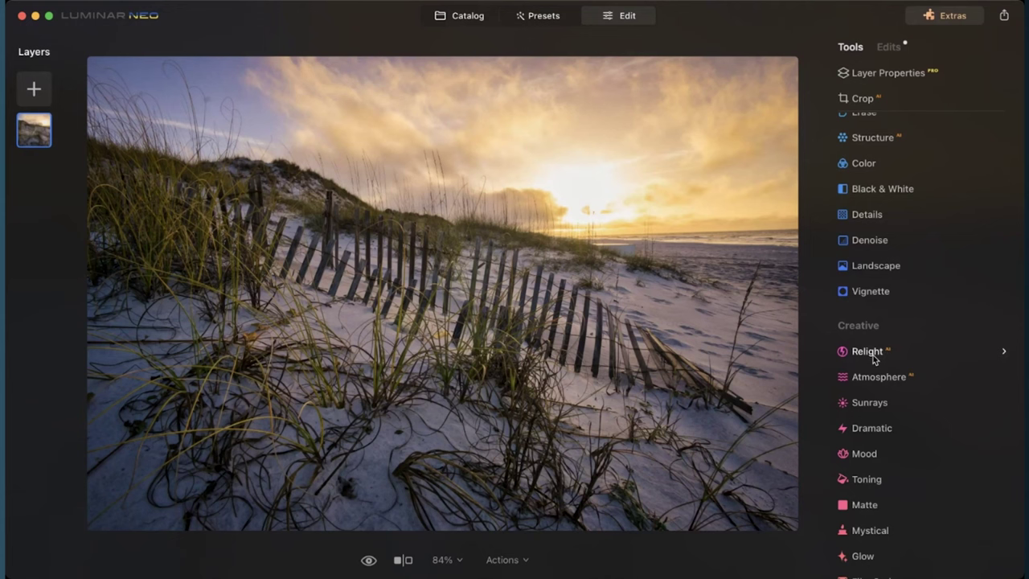
Step: Set Relight AI to Brightness Near -37, Brightness Far 6 and Depth 100
left_click(868, 351)
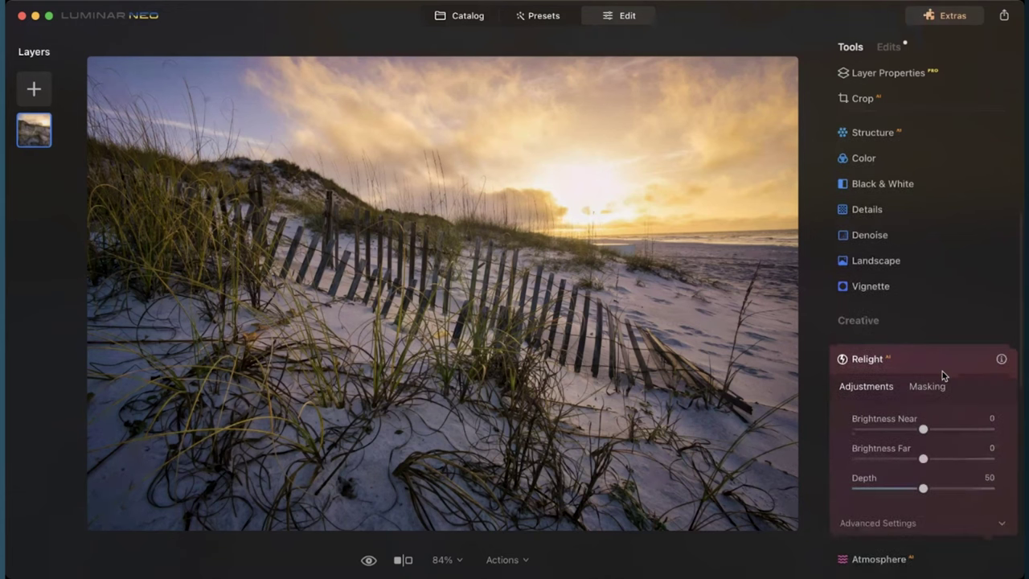
scroll(941, 370, "down", 2)
scroll(943, 375, "down", 1)
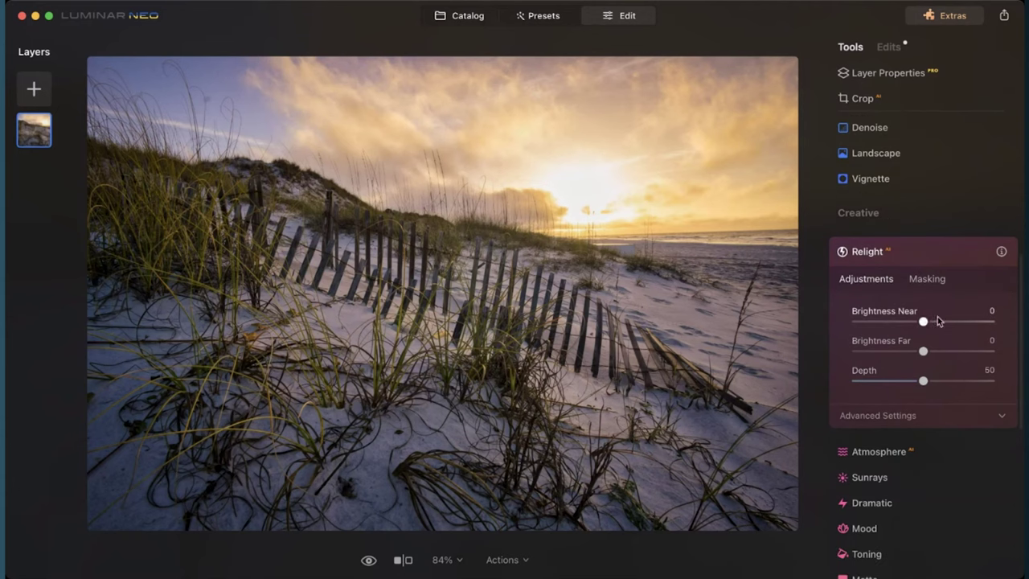
left_click_drag(924, 322, 903, 340)
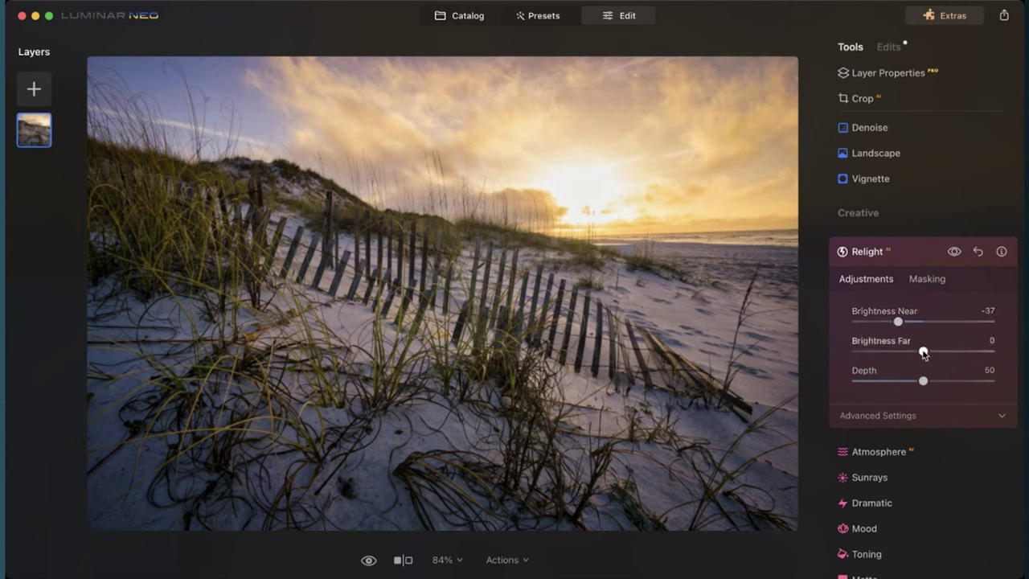
mouse_move(934, 354)
left_mouse_down()
mouse_move(943, 351)
mouse_move(927, 354)
left_mouse_up()
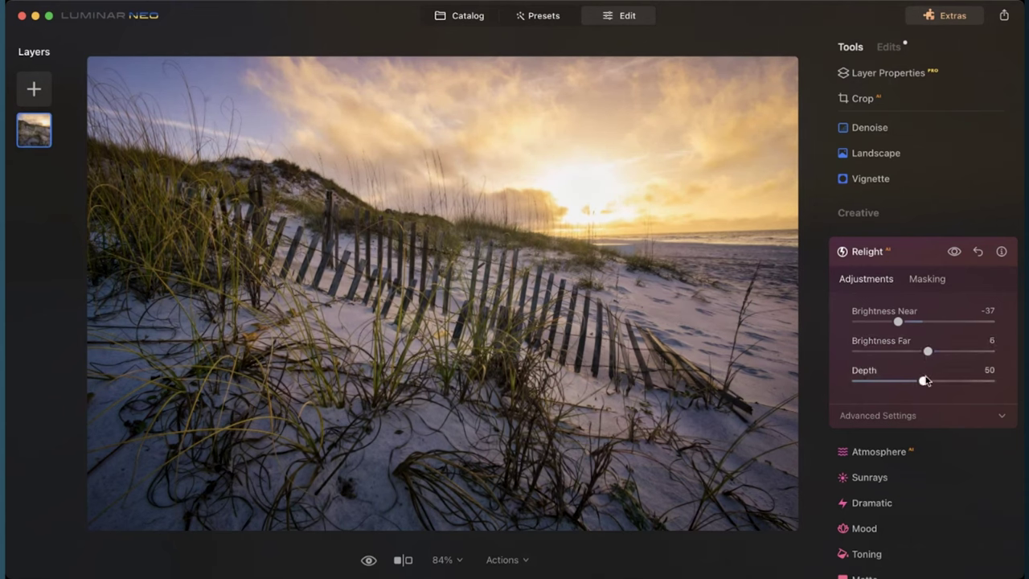
left_click_drag(925, 384, 1002, 384)
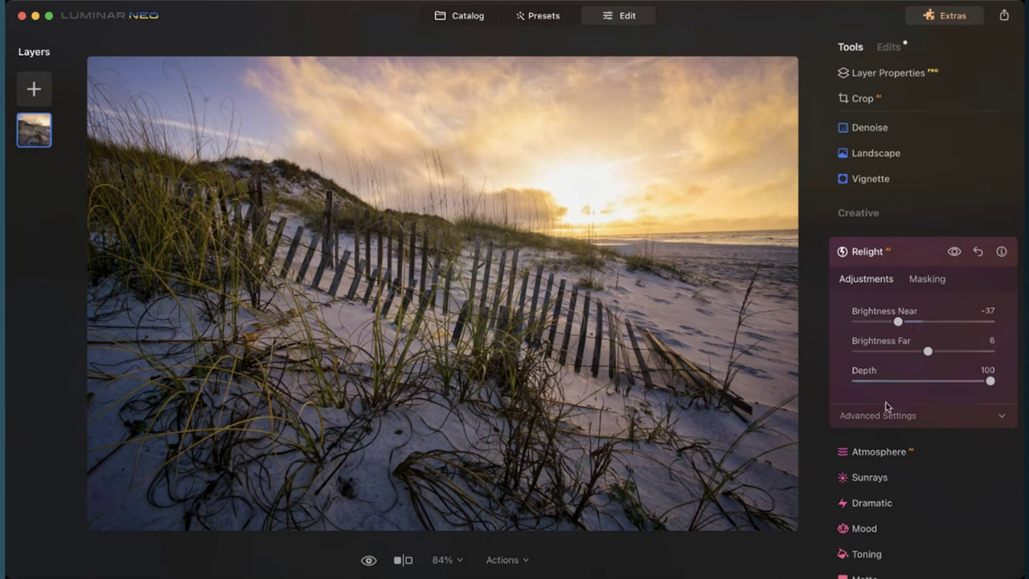
left_click(880, 453)
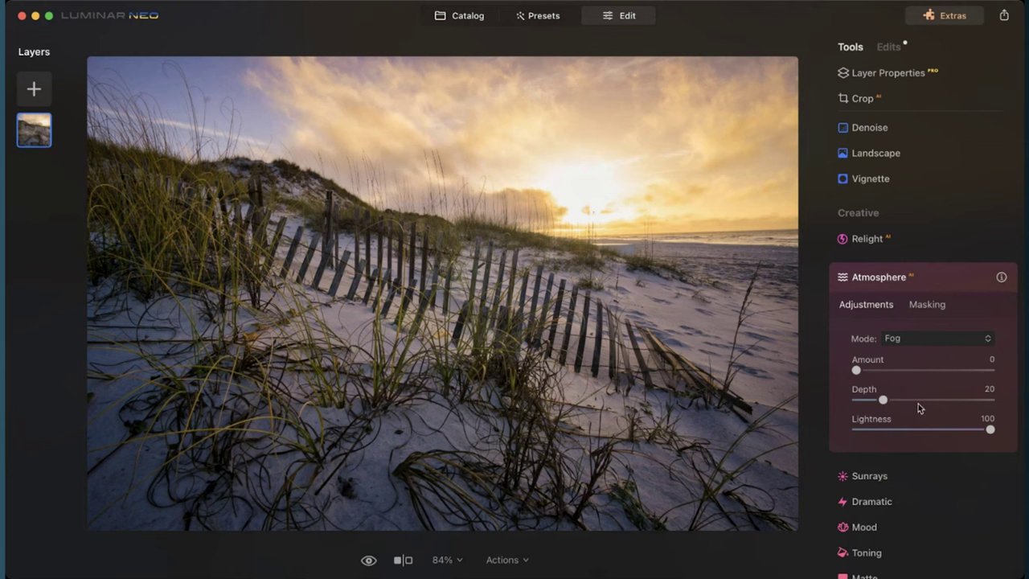
Step: Switch the Atmosphere mode to Haze with Amount 55, Depth 0 and Lightness 76
left_click(917, 338)
left_click(914, 341)
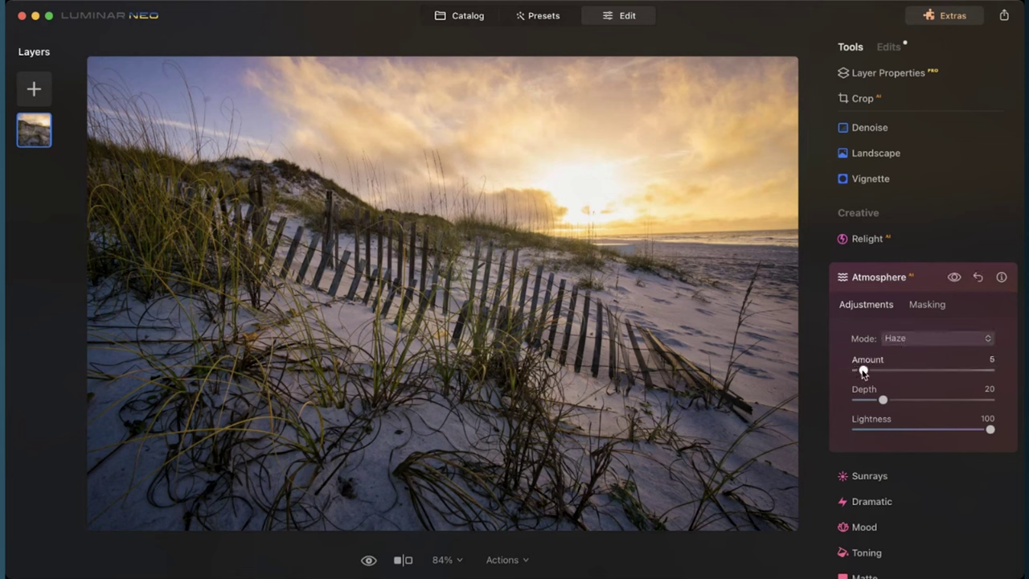
left_click_drag(862, 372, 929, 370)
left_click_drag(884, 402, 822, 403)
left_click_drag(988, 429, 958, 429)
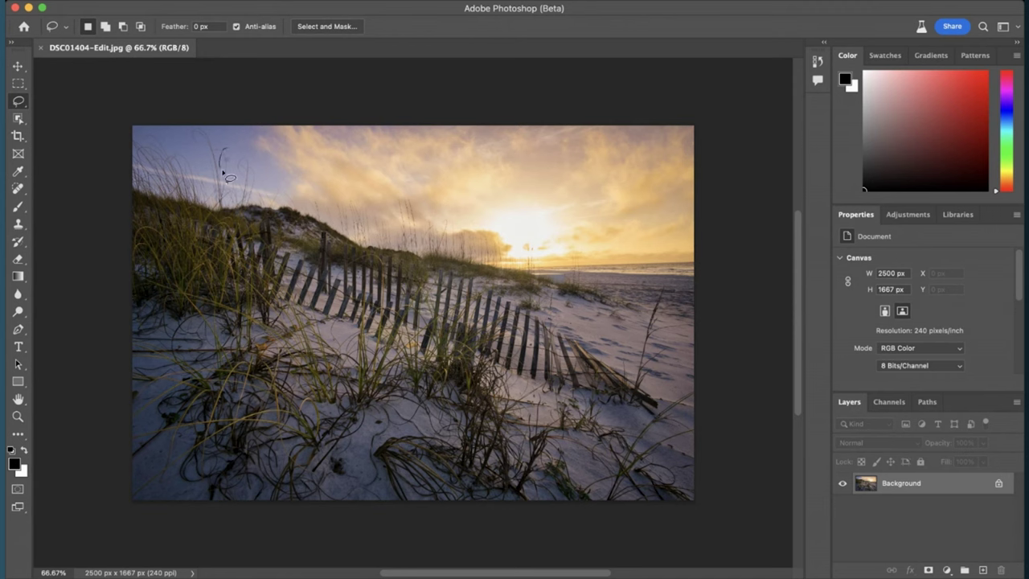
Step: Lasso the stray grass stem in the upper-left sky for Generative Fill
mouse_move(222, 171)
left_mouse_down()
mouse_move(225, 148)
mouse_move(228, 165)
left_mouse_up()
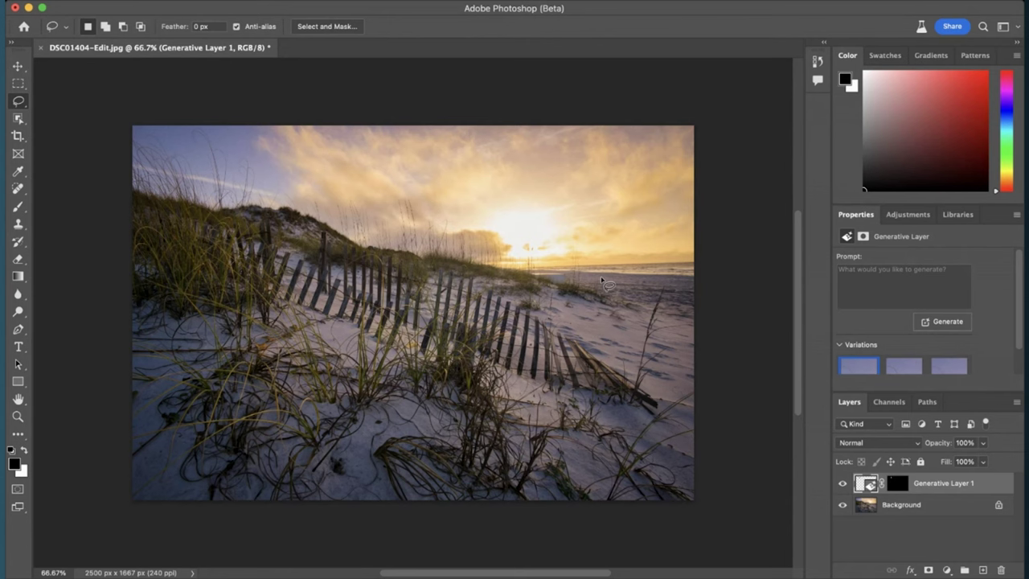
Step: Redo the lasso selection around the sand and fallen fence at lower right
key("super+shift+d")
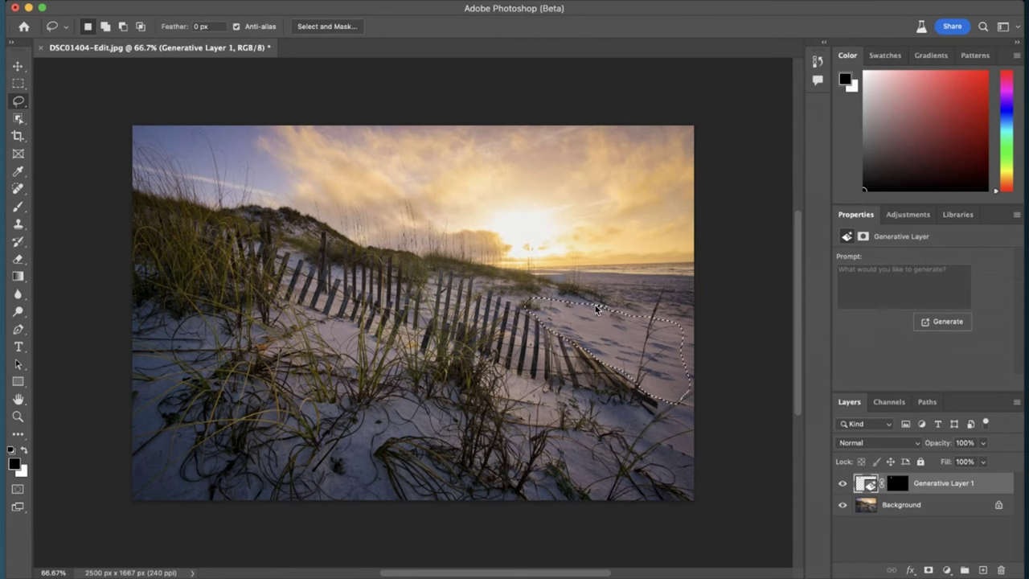
key("super+d")
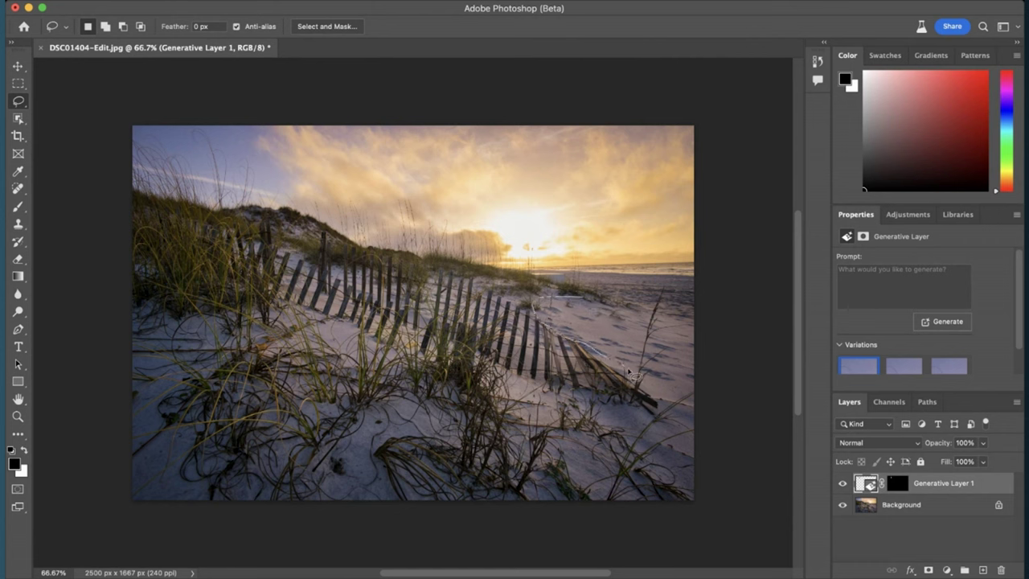
left_click_drag(689, 286, 535, 301)
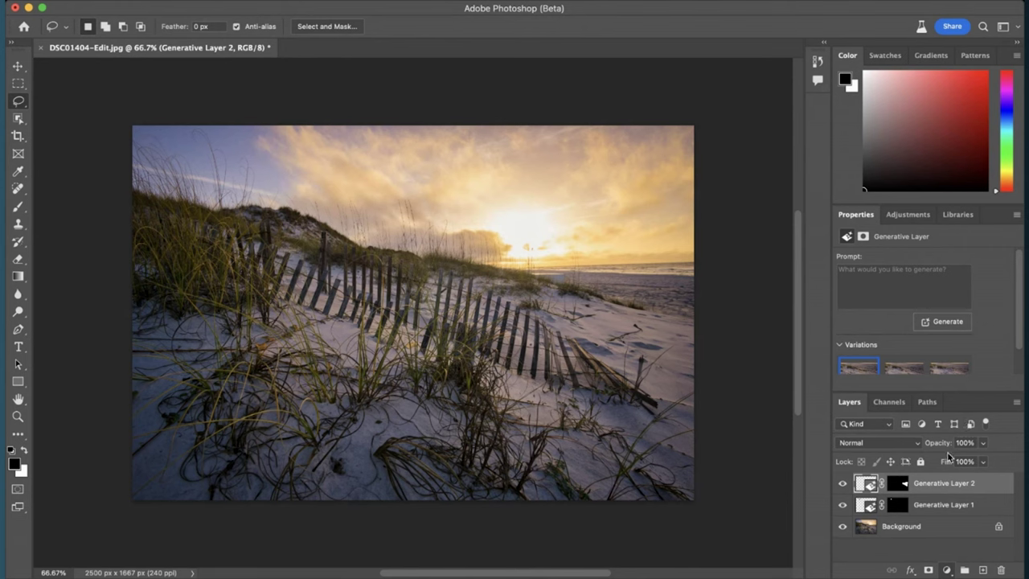
Step: Add a Curves layer lifting the tones and a Brightness/Contrast layer at Brightness 11, Contrast -7
key("super+m")
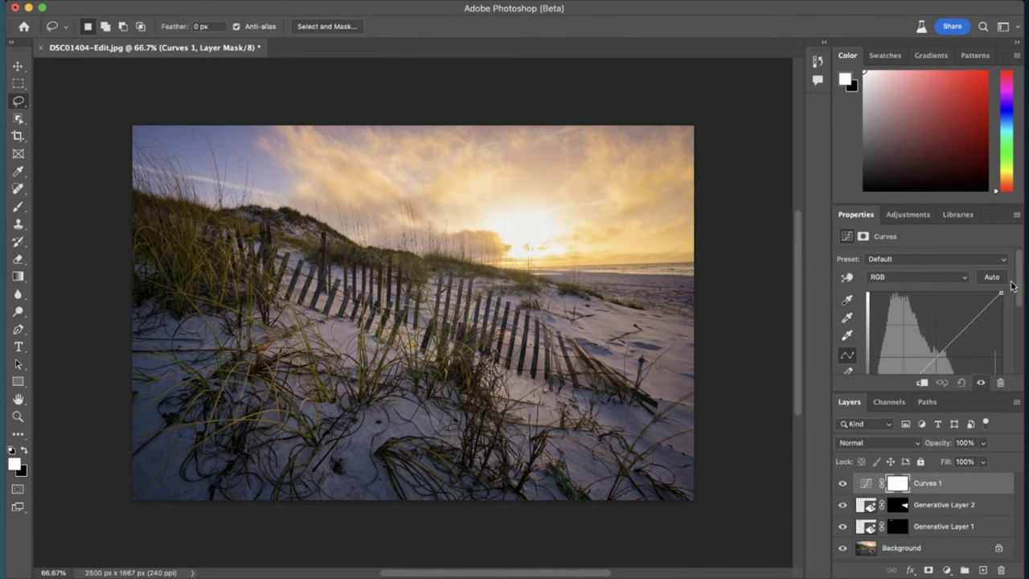
scroll(1011, 286, "down", 3)
left_click(959, 283)
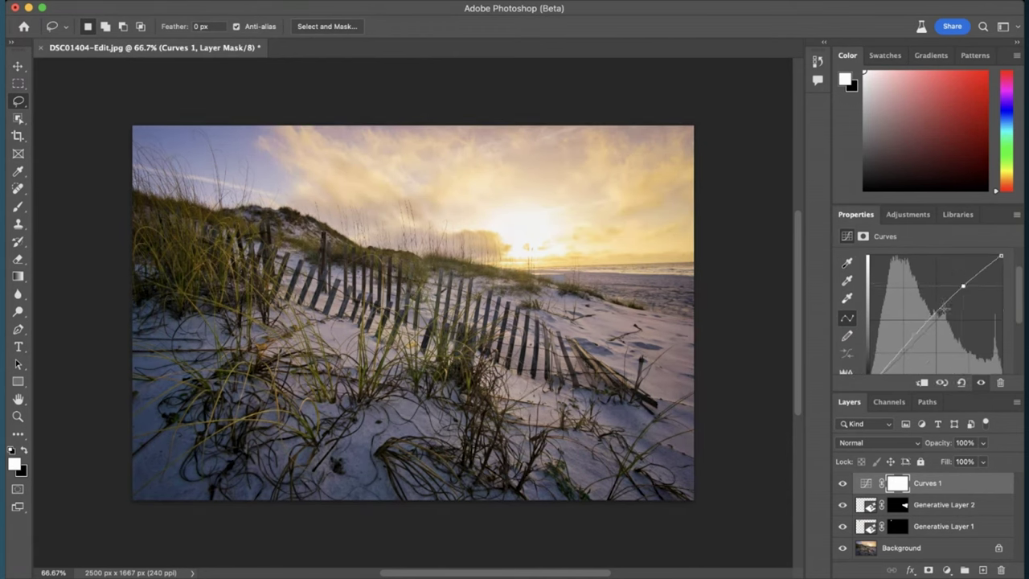
mouse_move(910, 344)
left_mouse_down()
mouse_move(908, 360)
mouse_move(908, 349)
left_mouse_up()
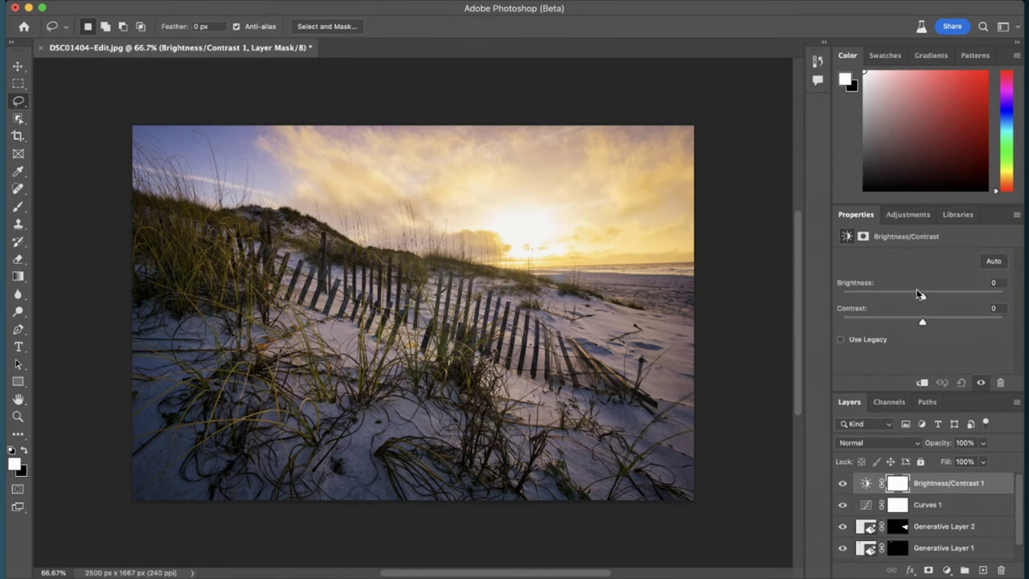
left_click_drag(923, 299, 931, 300)
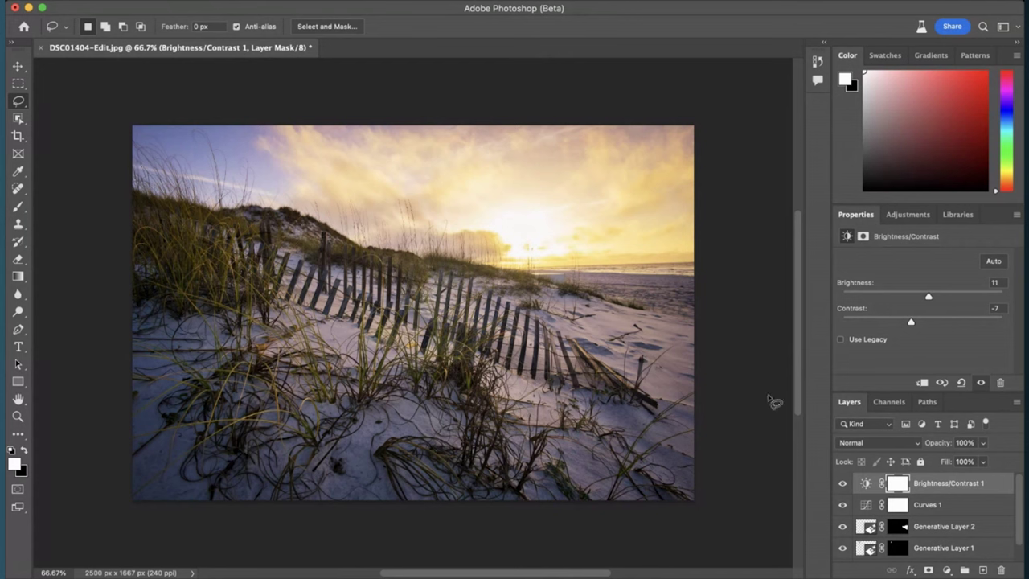
left_click(982, 569)
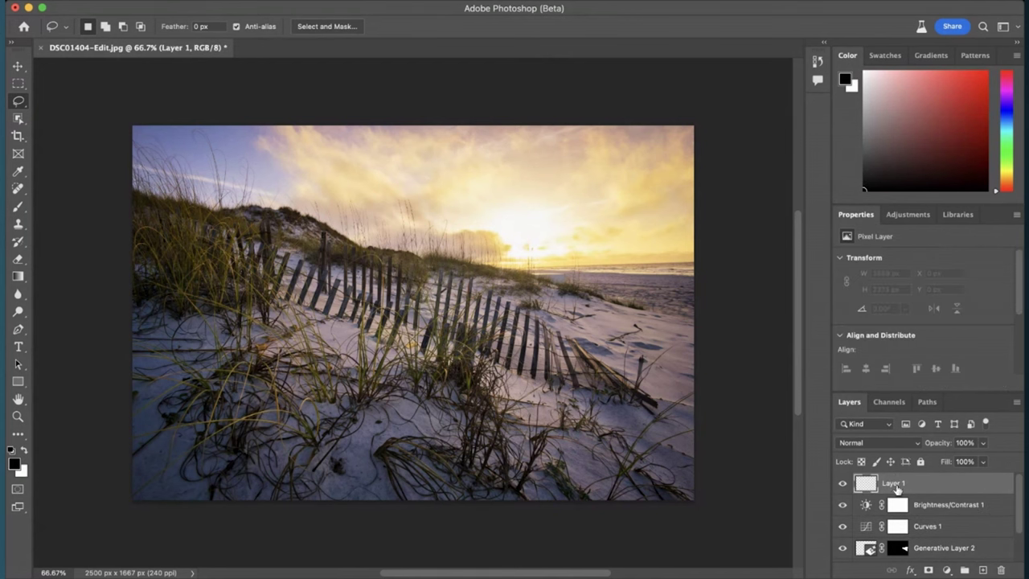
Step: Set up a size 175 brush with a sampled pale-yellow sky colour, 7% opacity, 13% flow
left_click(17, 206)
key("bracketright")
key("bracketright")
key("bracketright")
key("bracketright")
key("bracketright")
key("bracketright")
key("bracketright")
key("bracketright")
key("bracketright")
key("bracketright")
key("bracketright")
key("bracketright")
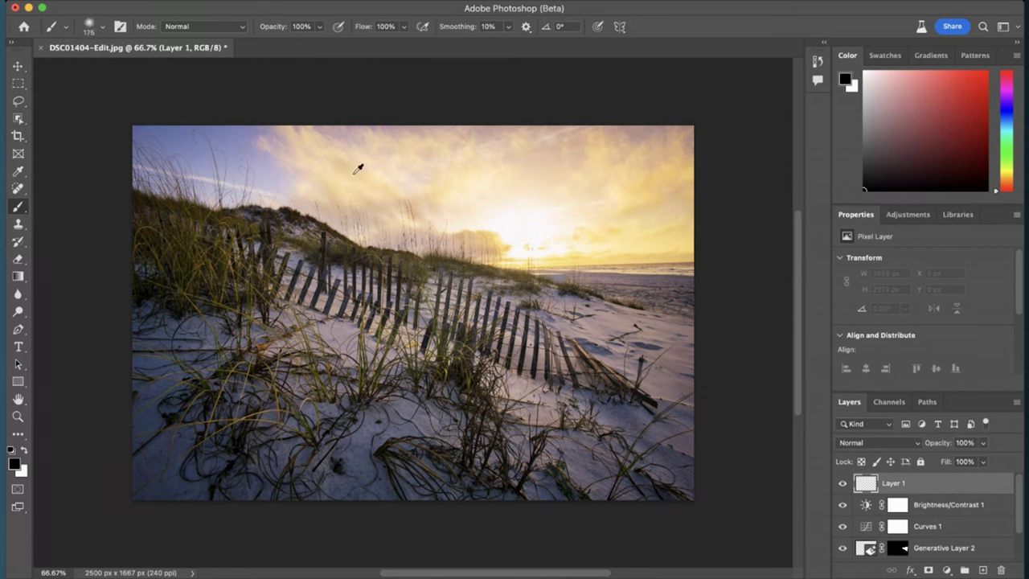
left_click(348, 171, "alt")
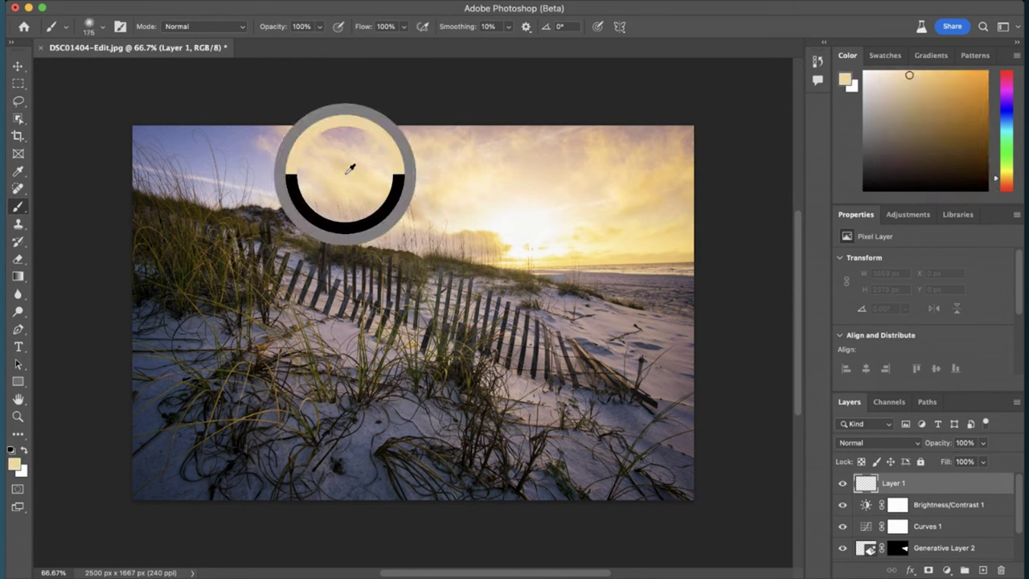
left_click(354, 170, "alt")
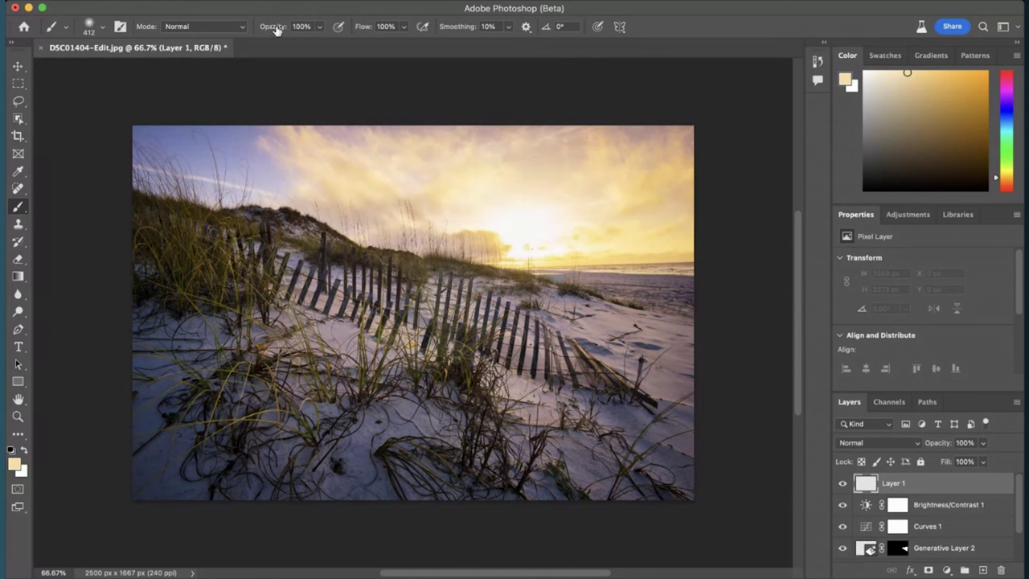
left_click_drag(276, 30, 216, 31)
left_click_drag(362, 30, 306, 31)
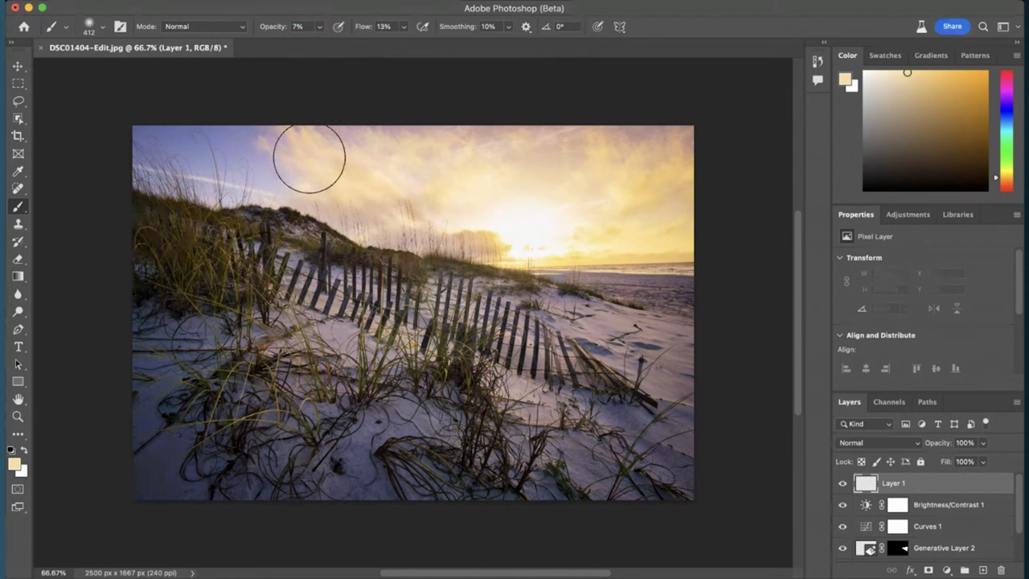
Step: Paint a soft warm glow across the sky toward the horizon, then hide it to compare
mouse_move(654, 231)
left_mouse_down()
mouse_move(634, 179)
mouse_move(463, 180)
left_mouse_up()
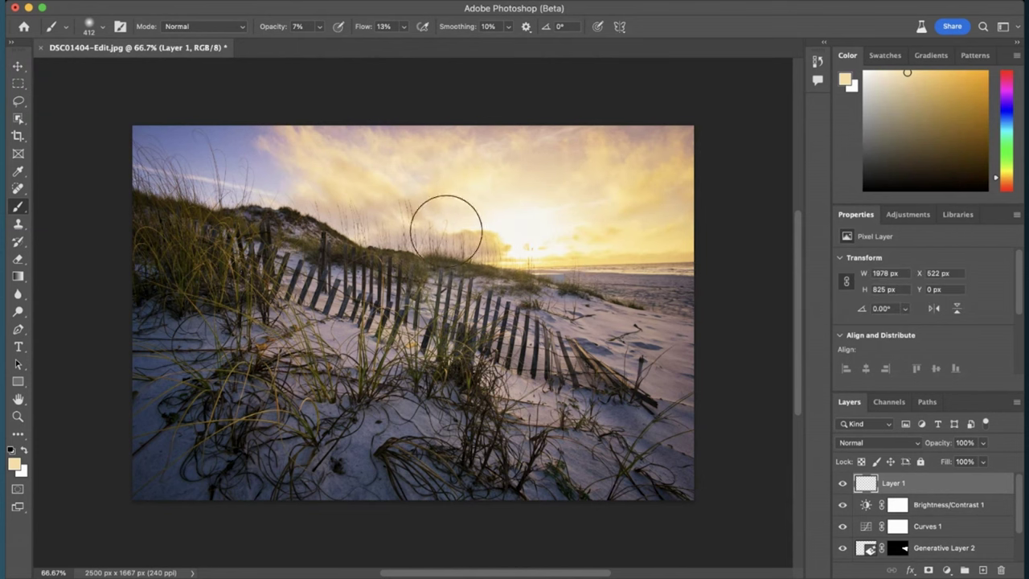
mouse_move(327, 151)
left_mouse_down()
mouse_move(392, 235)
mouse_move(397, 228)
mouse_move(440, 269)
mouse_move(630, 323)
mouse_move(660, 160)
mouse_move(355, 150)
mouse_move(179, 130)
mouse_move(310, 201)
mouse_move(502, 247)
mouse_move(531, 275)
mouse_move(417, 226)
mouse_move(347, 156)
mouse_move(666, 231)
left_mouse_up()
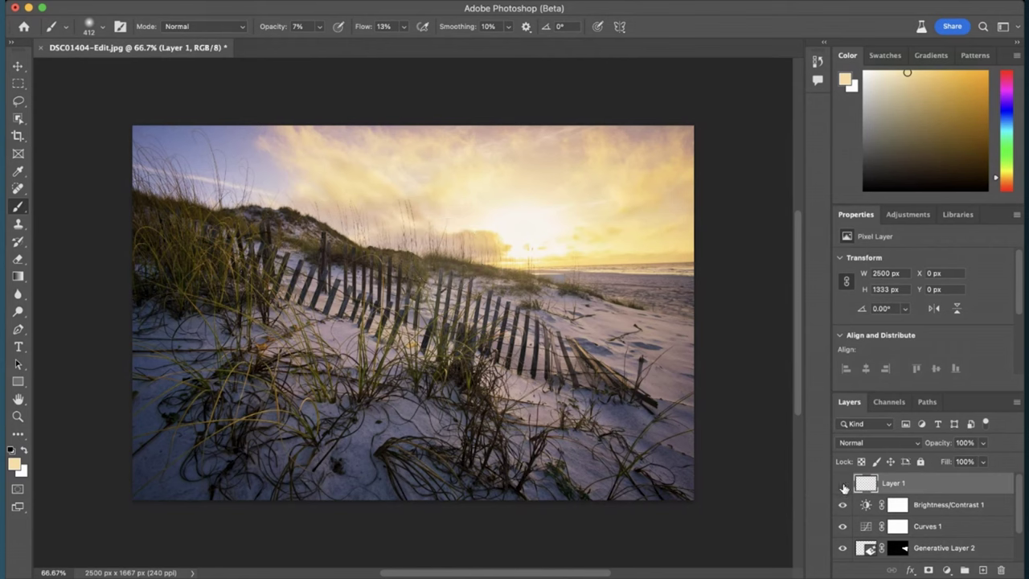
left_click(843, 484)
left_click(842, 484)
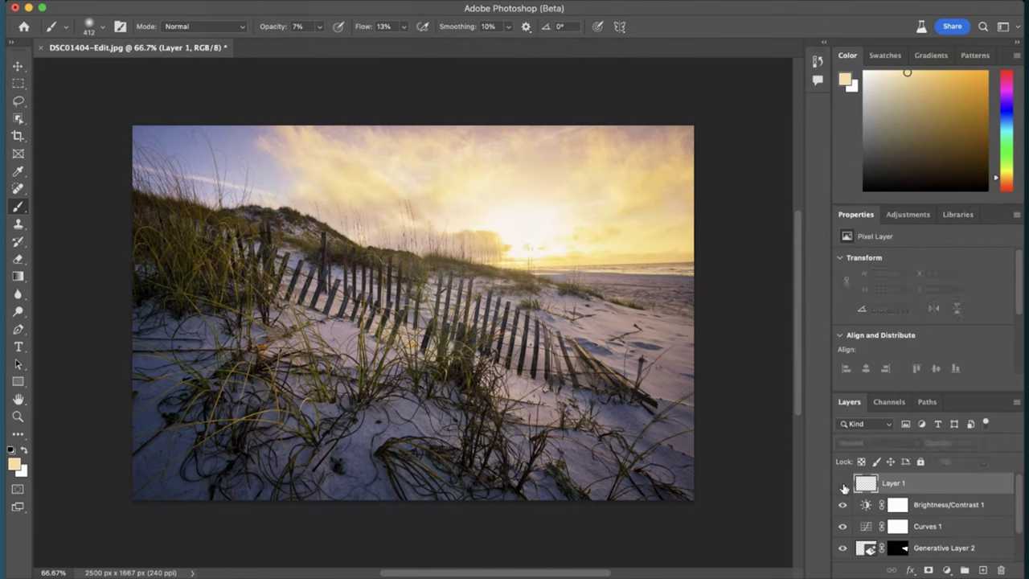